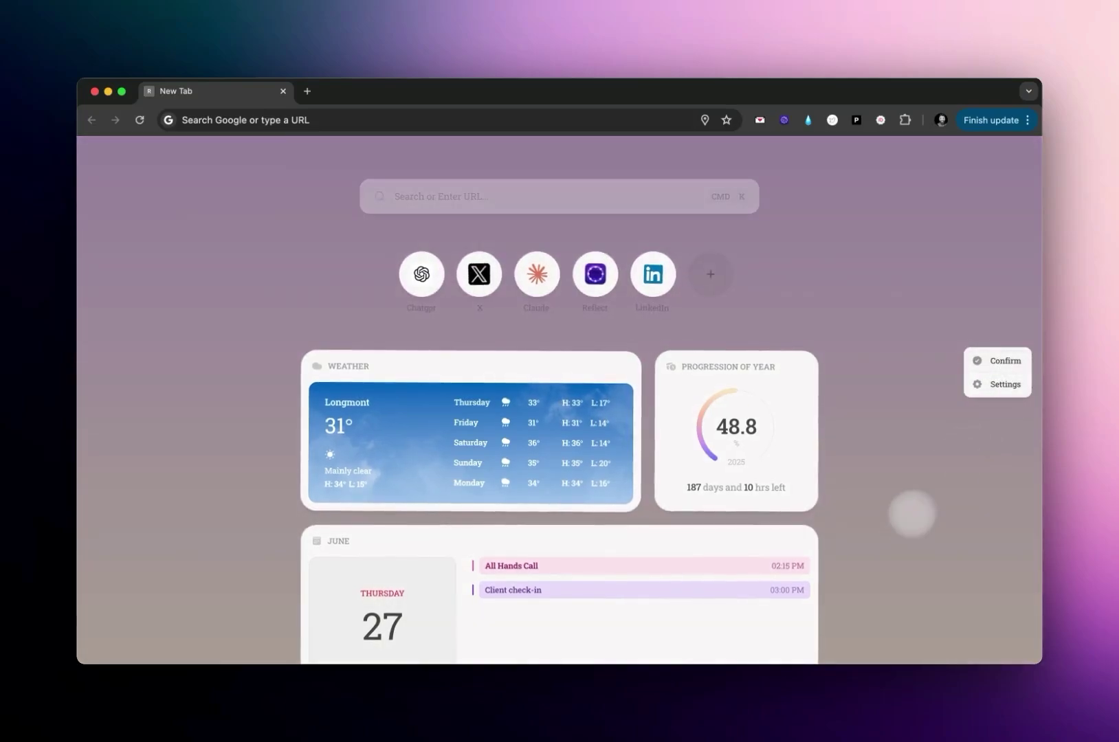
# Make the June calendar medium and stretch Last Visited Websites across two columns
pyautogui.scroll(-5, 887, 543)
pyautogui.scroll(-4, 886, 543)
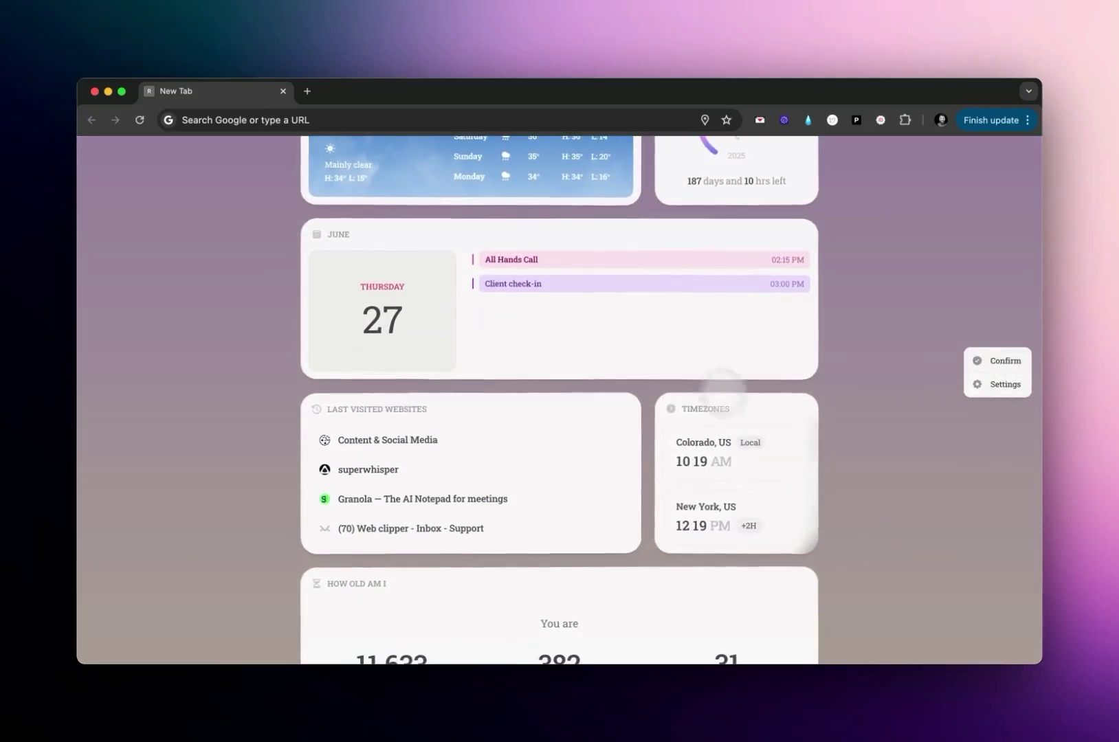
pyautogui.moveTo(675, 349)
pyautogui.click(560, 360)
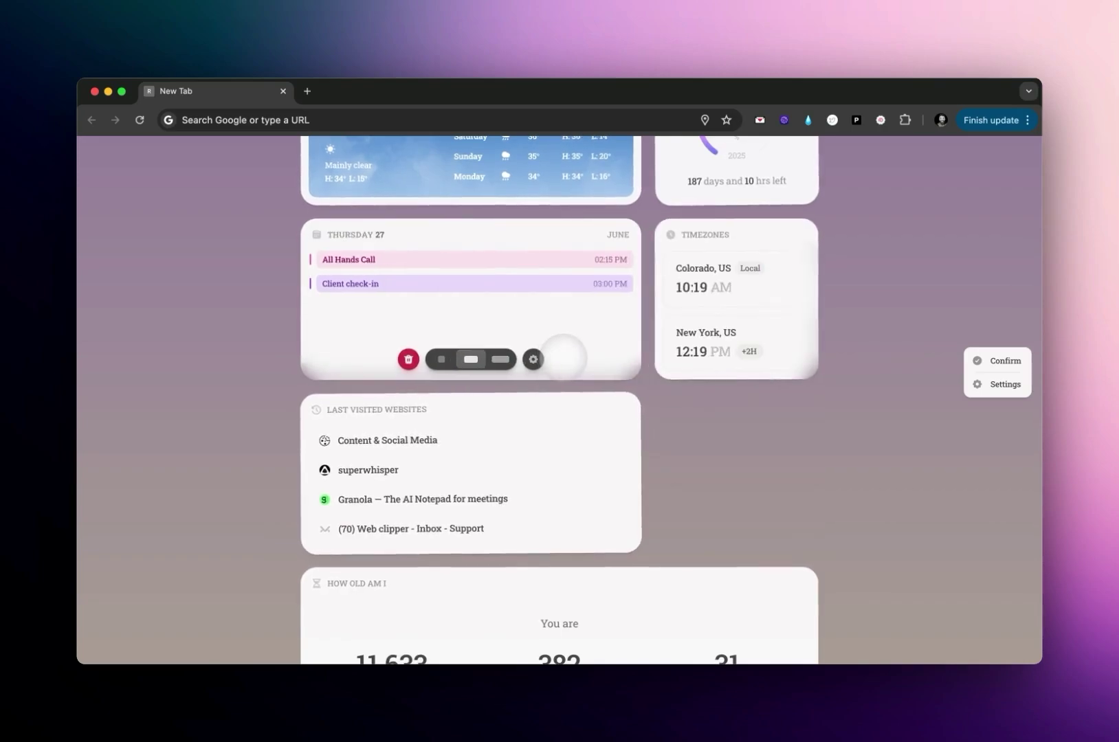
pyautogui.moveTo(557, 502)
pyautogui.click(515, 534)
# Move How Old Am I above Last Visited Websites and save the new layout
pyautogui.scroll(-5, 514, 532)
pyautogui.scroll(3, 516, 531)
pyautogui.moveTo(513, 527); pyautogui.dragTo(504, 369)
pyautogui.scroll(5, 504, 369)
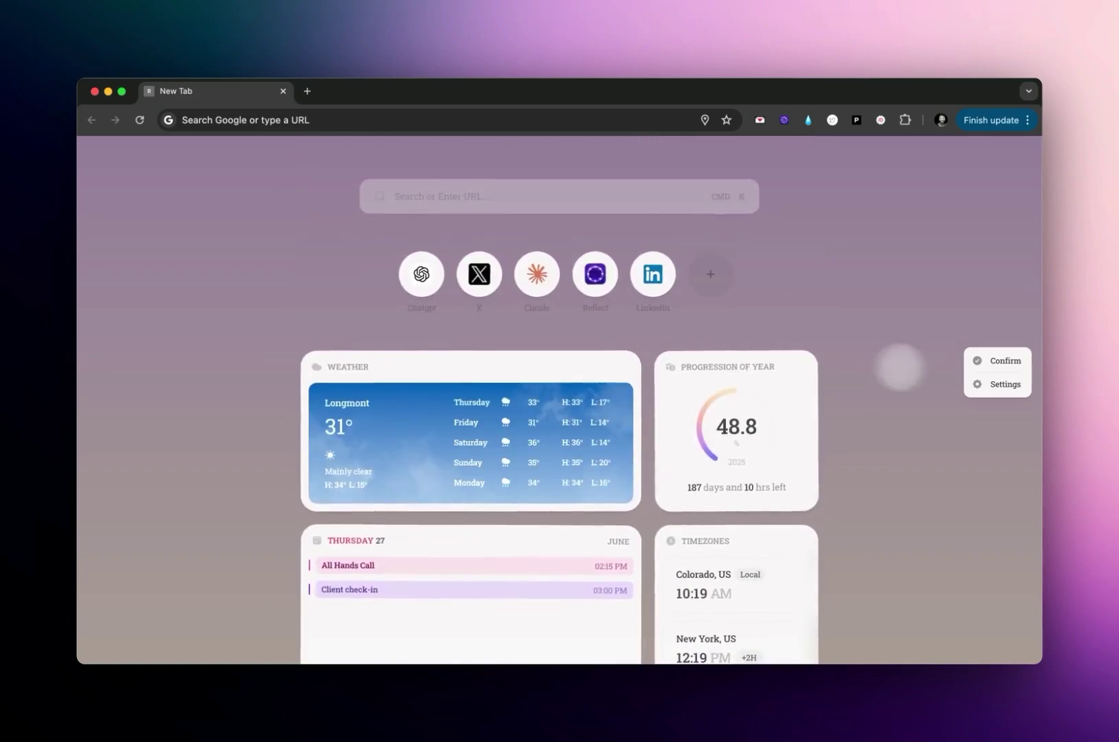
pyautogui.click(979, 361)
# Search 'twitt' in the quick search palette and open the twitter.com suggestion
pyautogui.click(527, 195)
pyautogui.write('twitter')
pyautogui.press('Down')
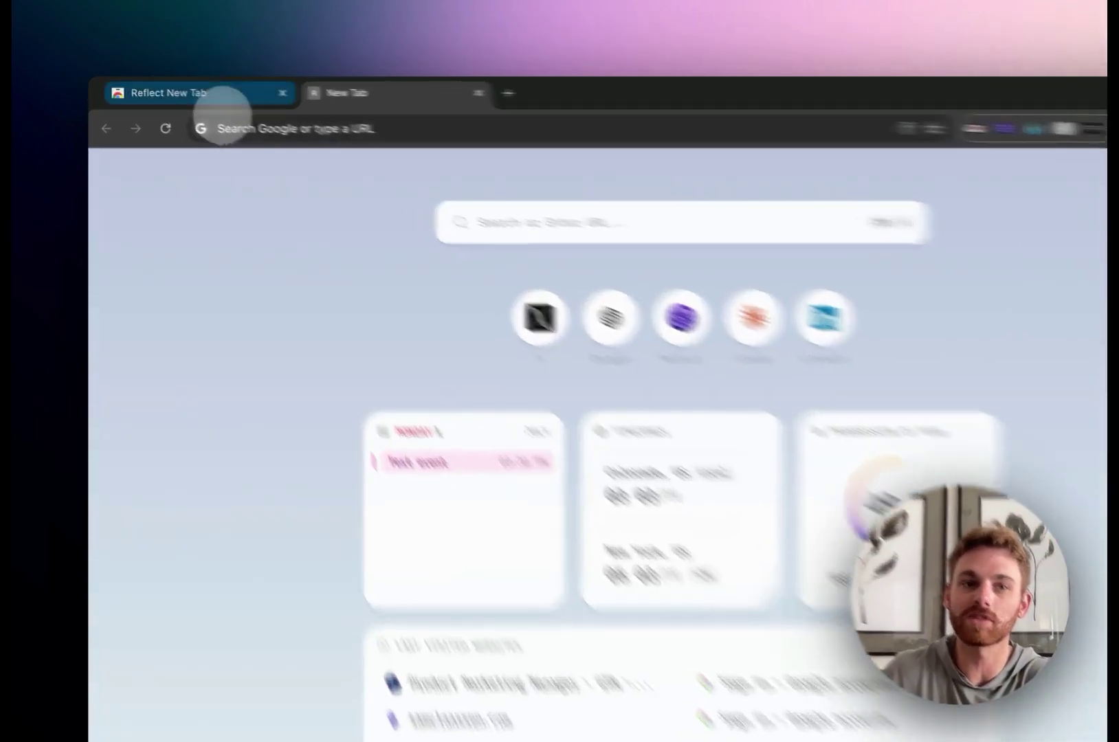
pyautogui.click(213, 95)
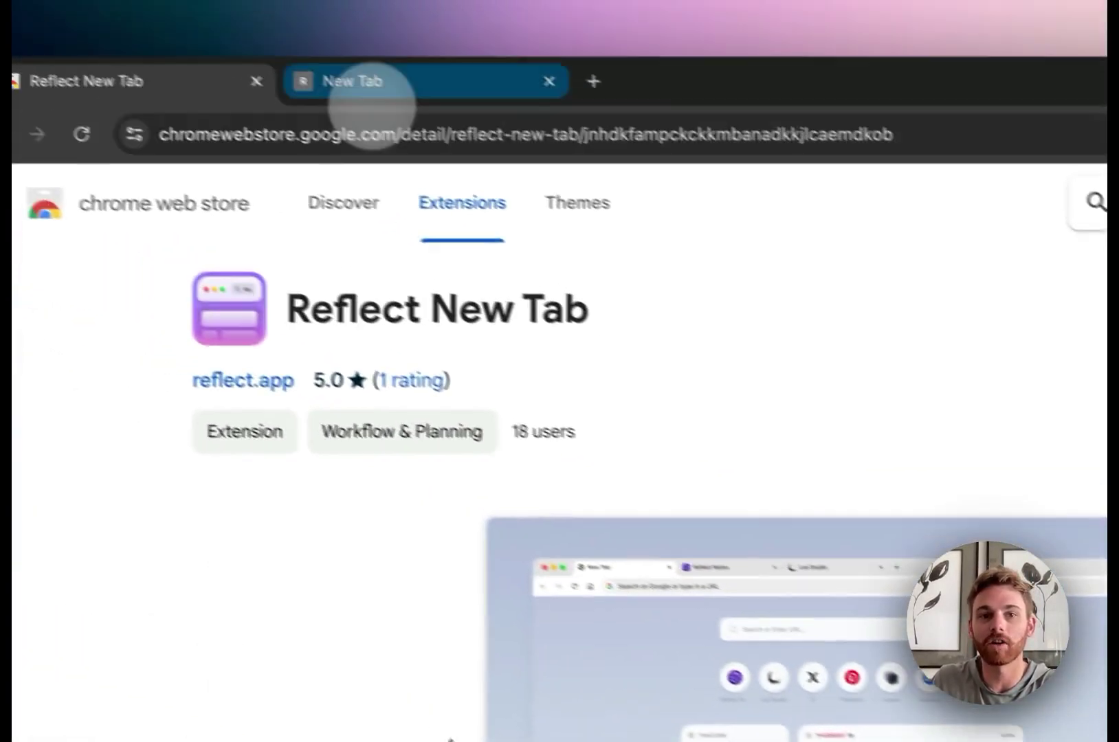
pyautogui.click(367, 79)
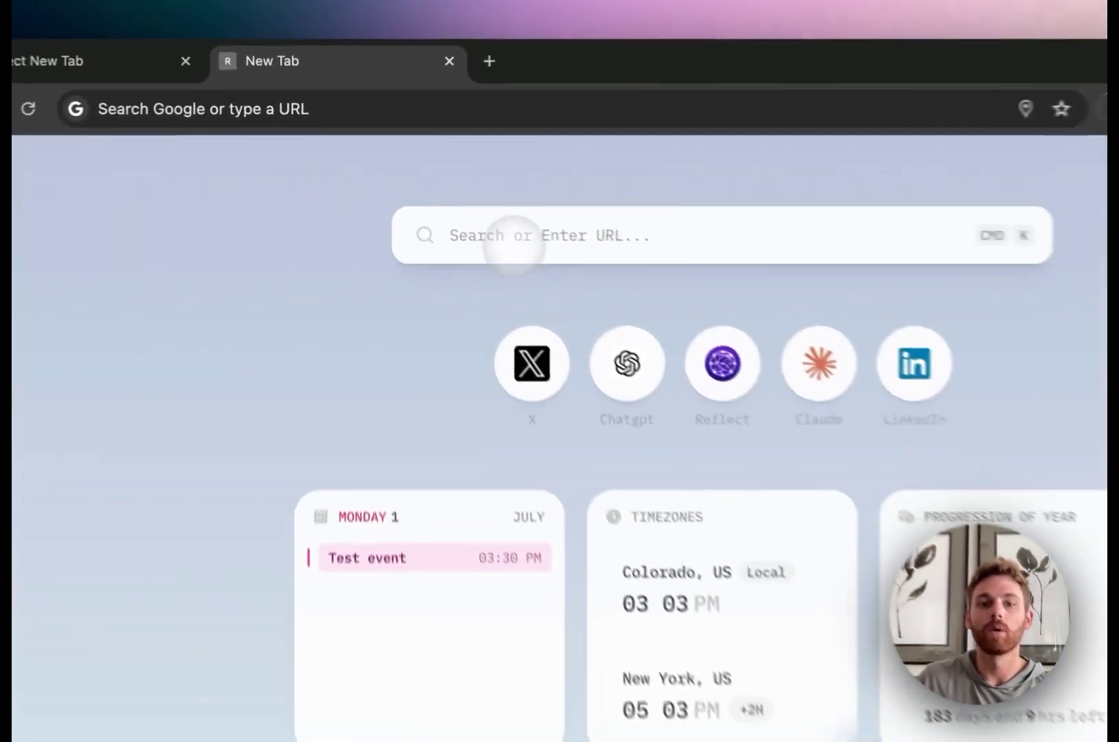
# Open the quick search palette, then compare with and dismiss the browser's omnibox suggestions
pyautogui.click(433, 198)
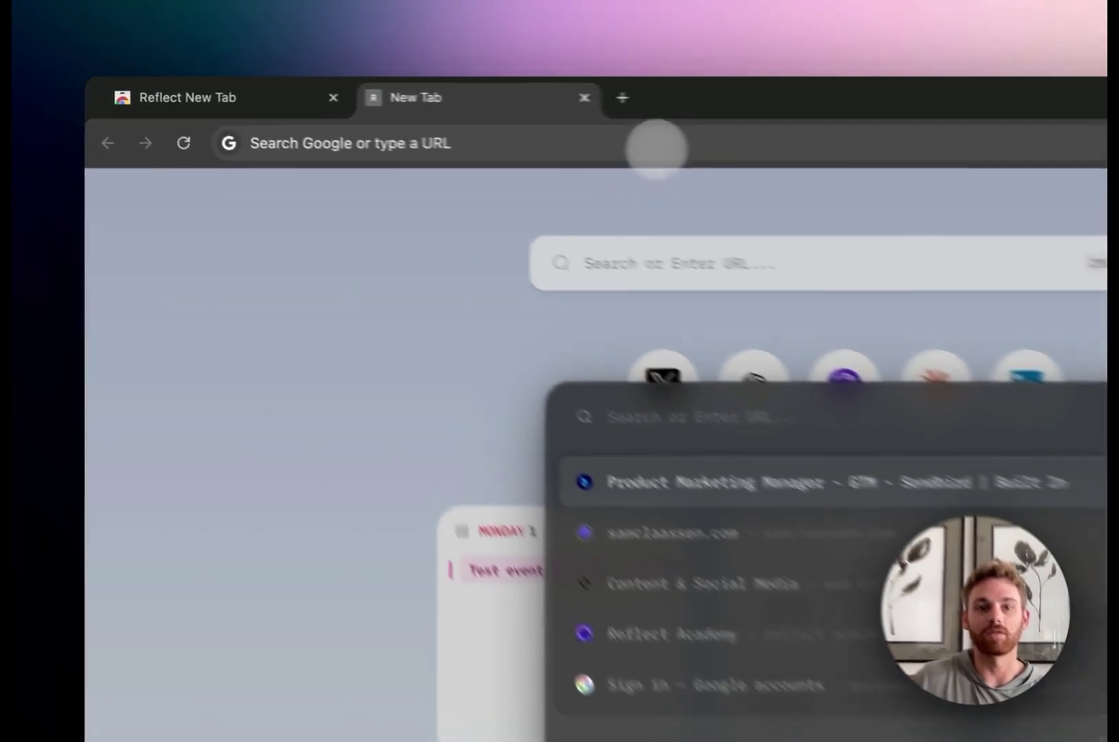
pyautogui.click(468, 118)
pyautogui.click(164, 415)
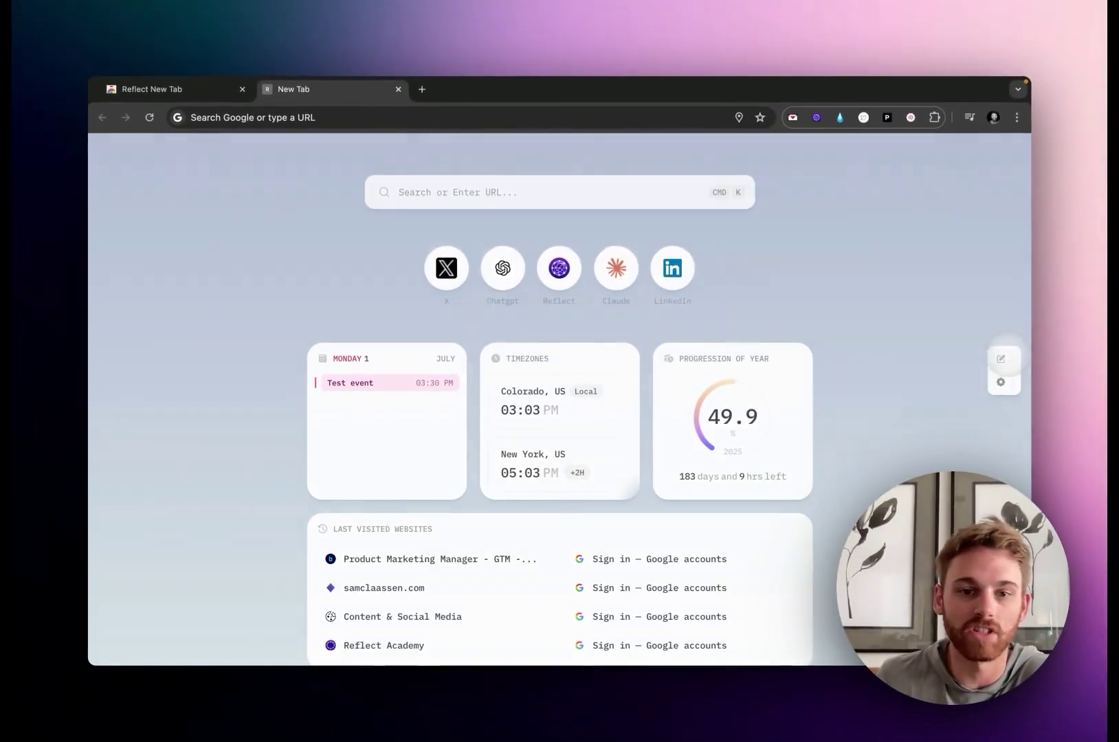
# In layout editing, try the calendar at double and full width and view its account settings
pyautogui.click(1001, 358)
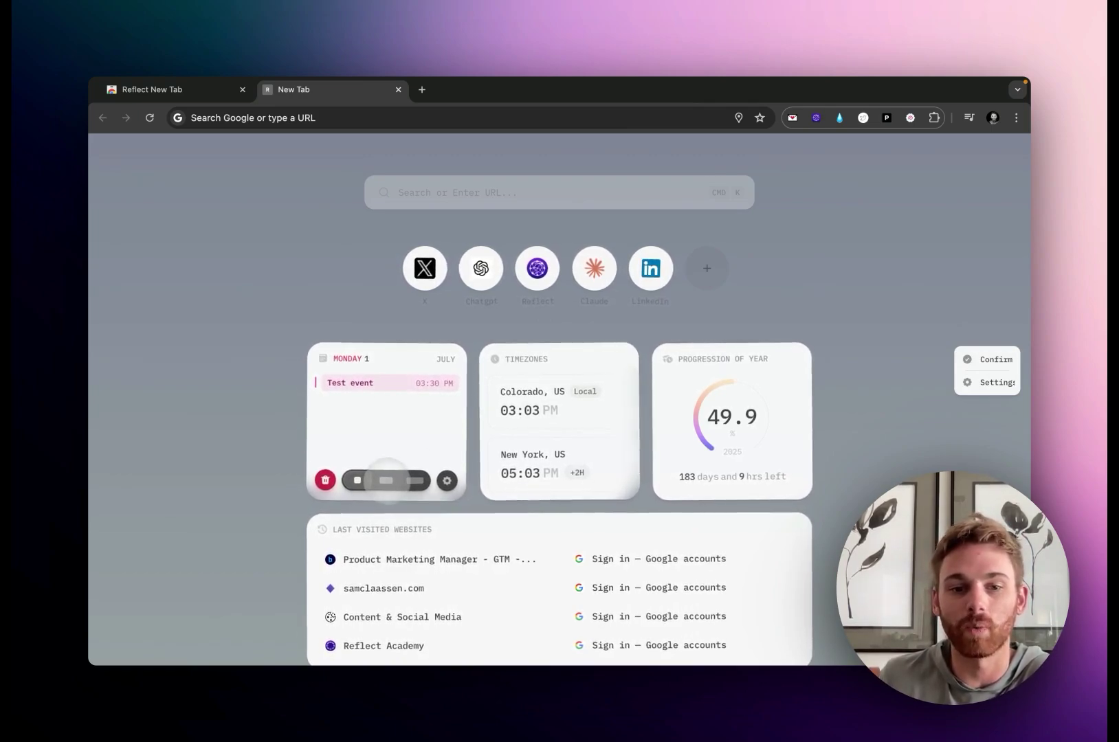
pyautogui.click(386, 479)
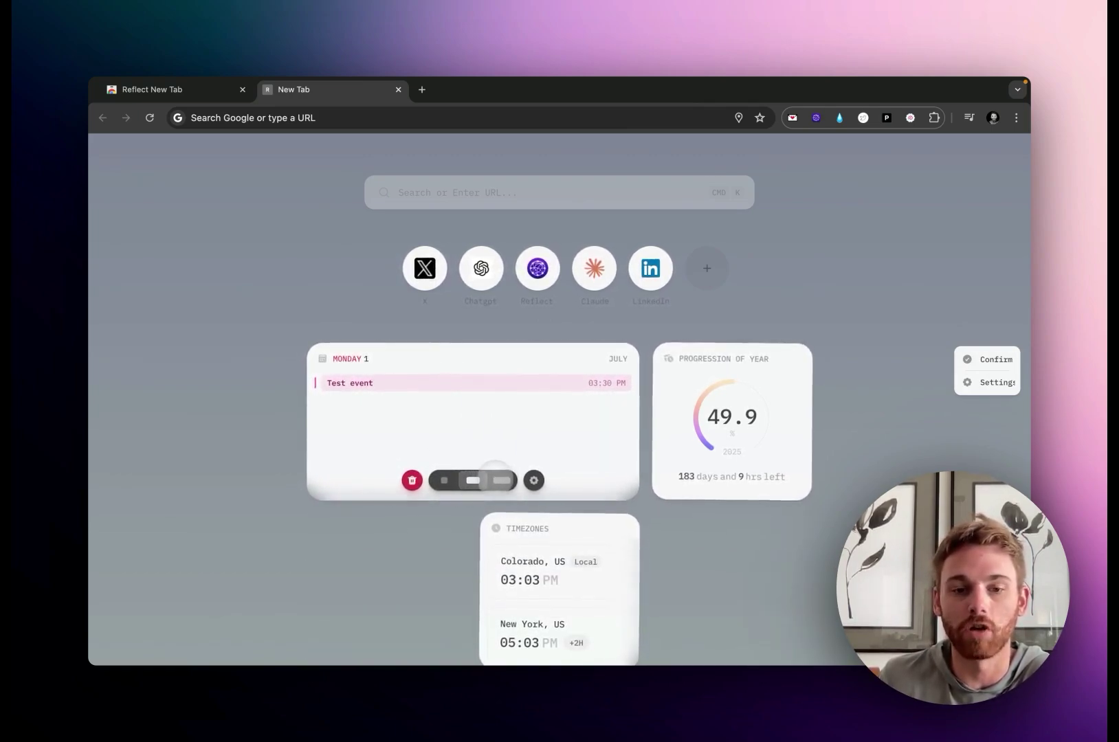
pyautogui.click(501, 480)
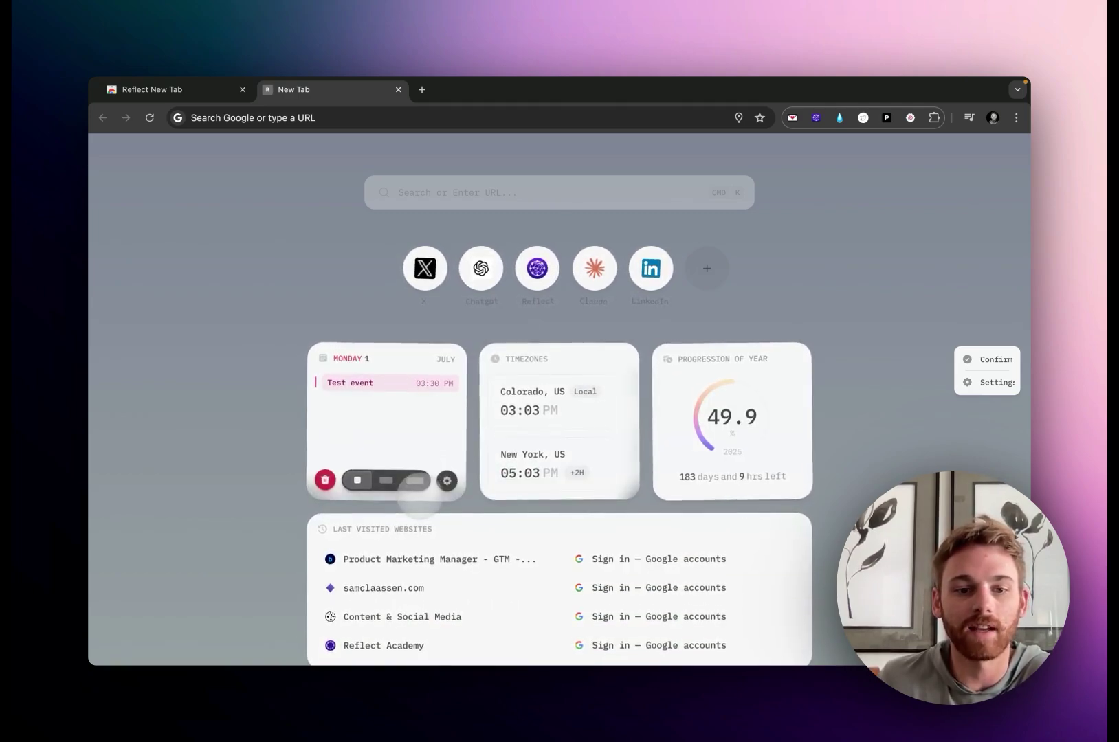
pyautogui.click(447, 481)
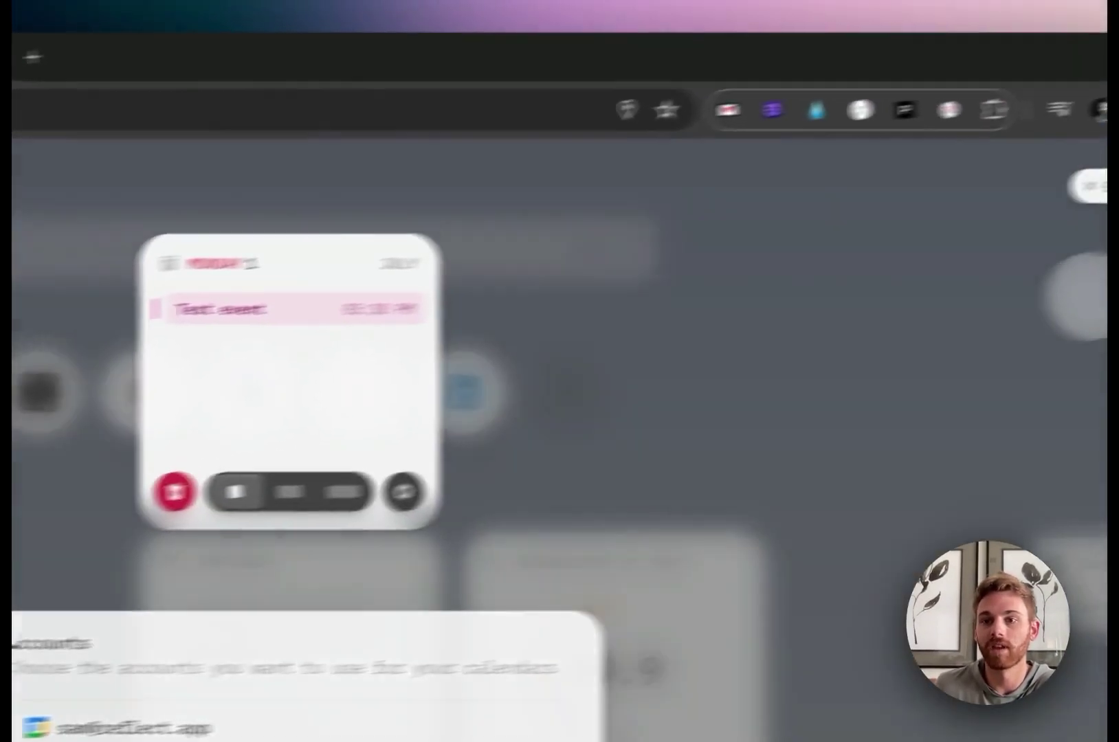
pyautogui.click(997, 160)
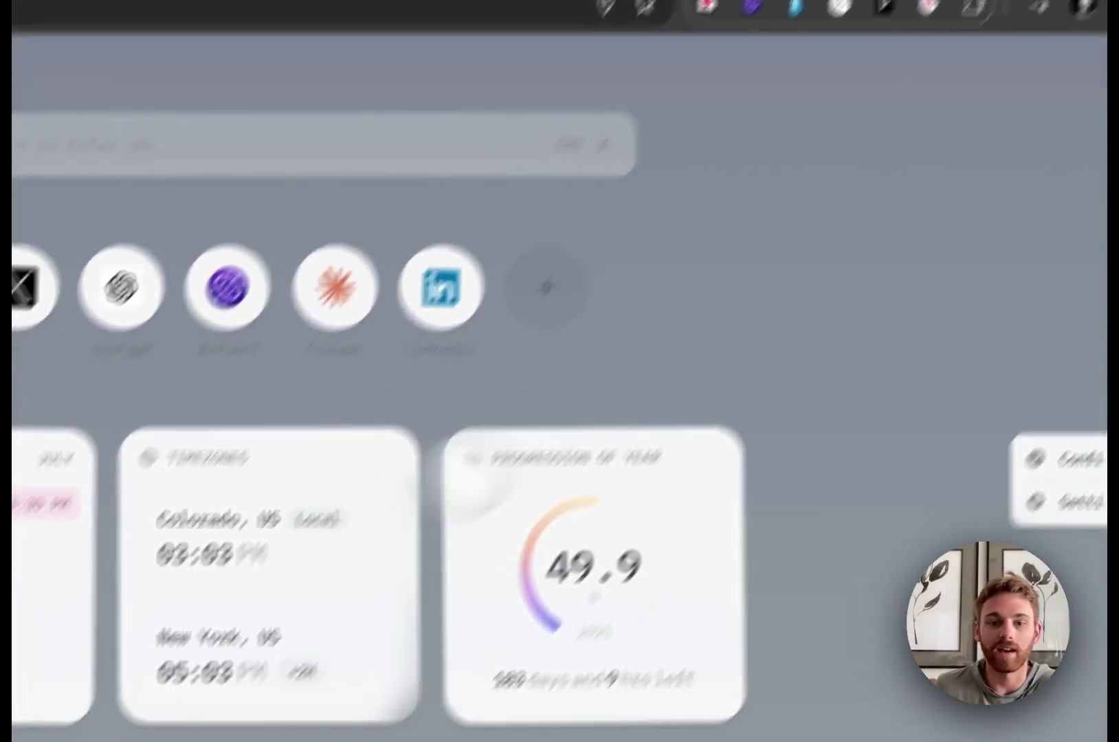
pyautogui.moveTo(563, 477)
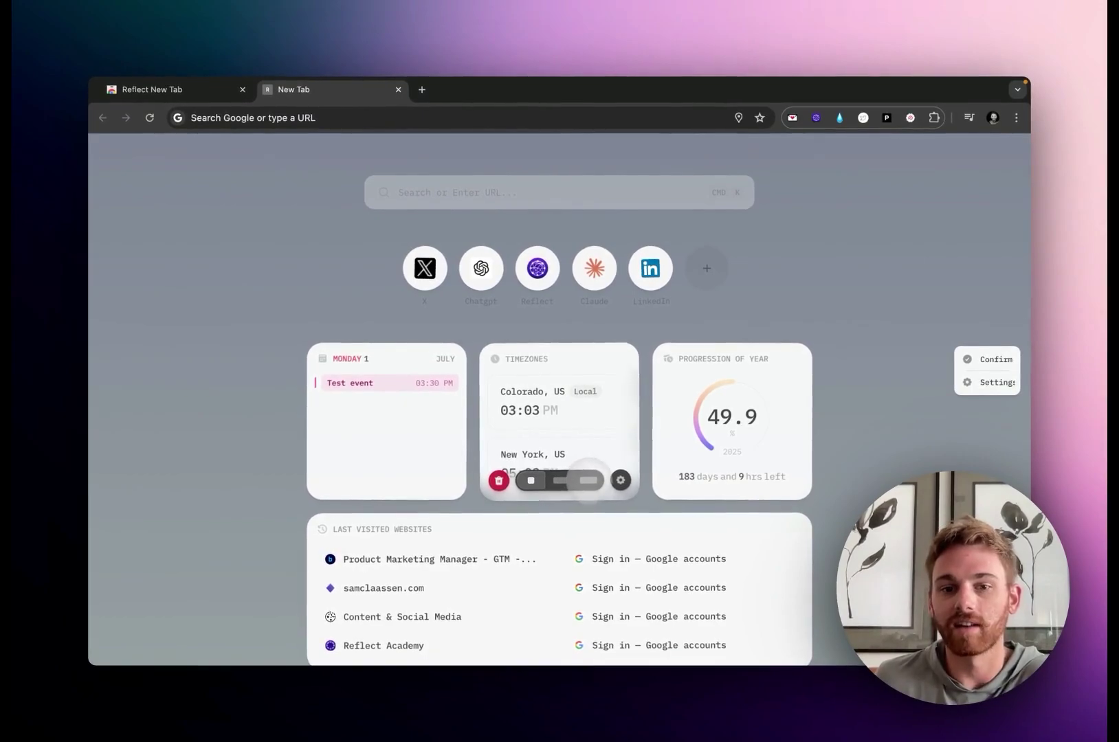
# Widen Timezones to three zones, check its time format settings, then shrink it to small
pyautogui.click(589, 480)
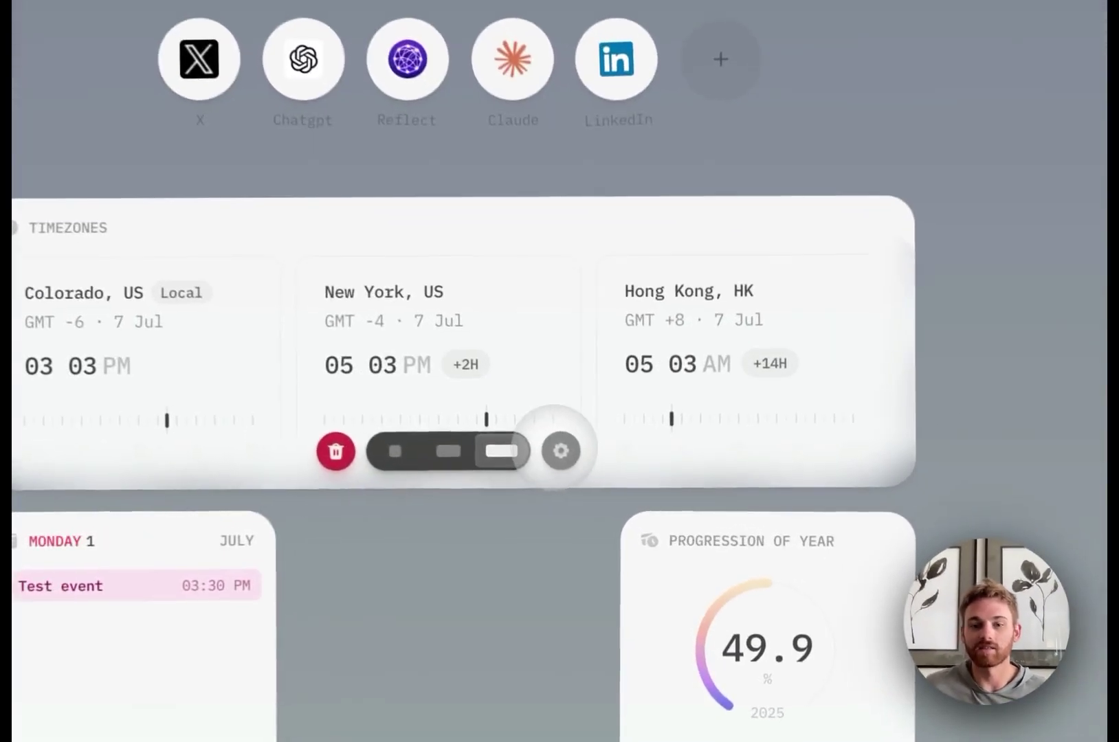
pyautogui.click(620, 479)
pyautogui.scroll(-3, 457, 547)
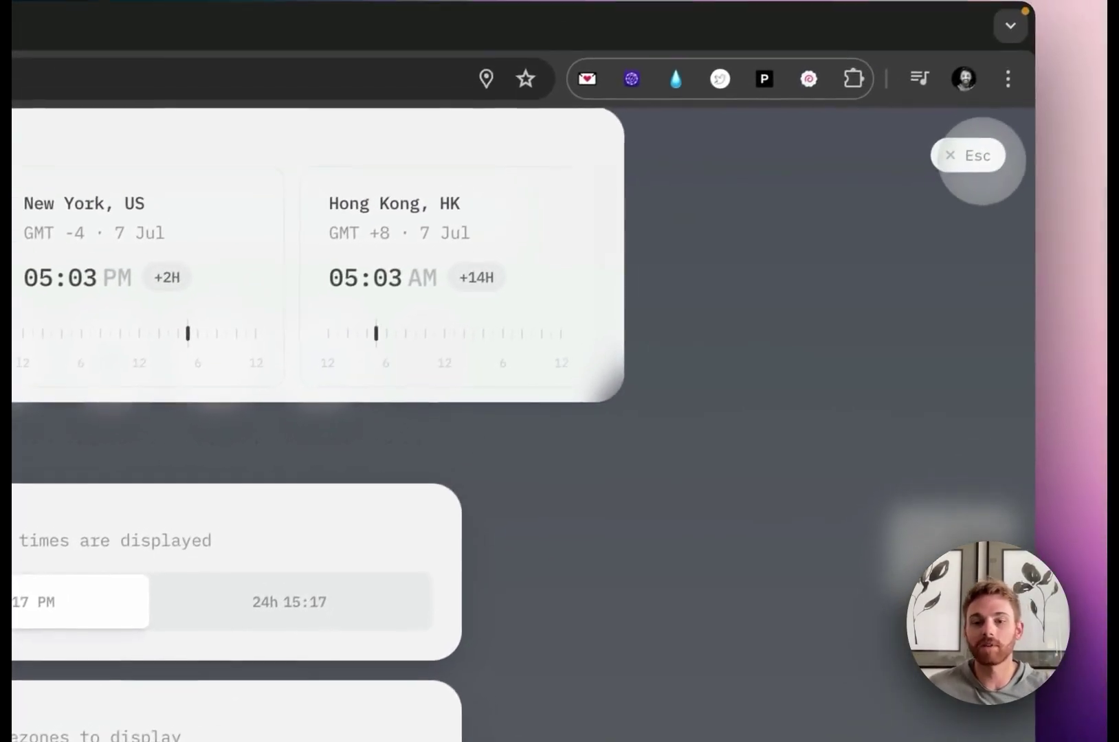
pyautogui.click(974, 154)
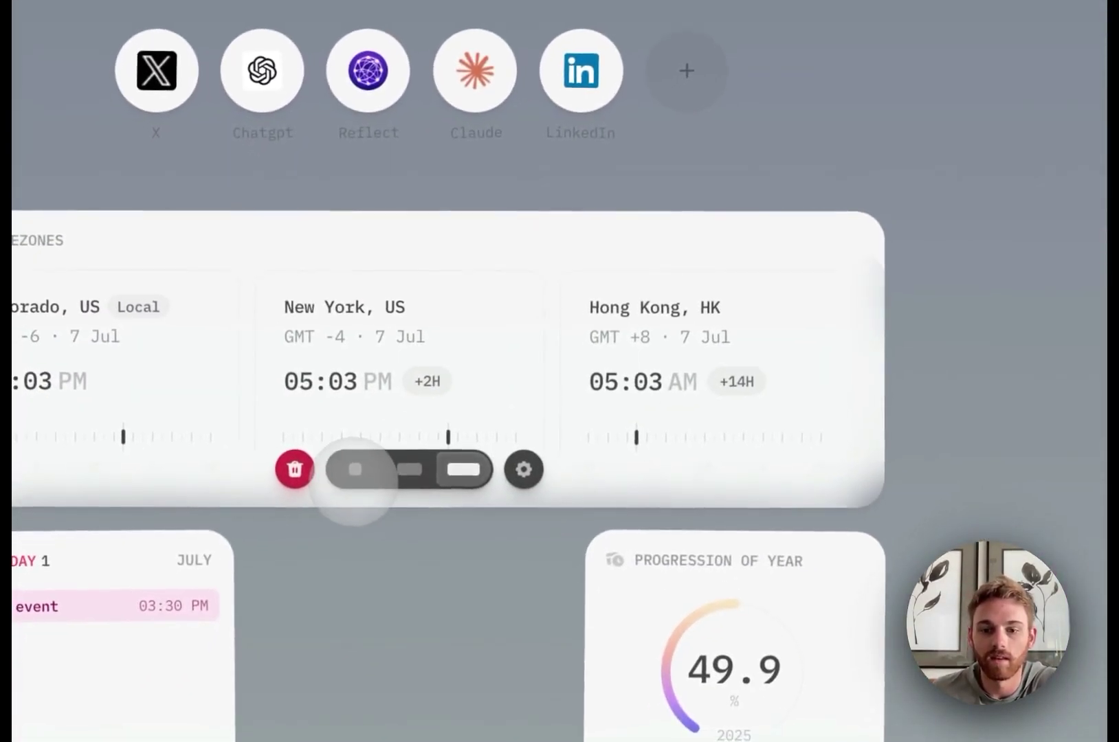
pyautogui.click(275, 559)
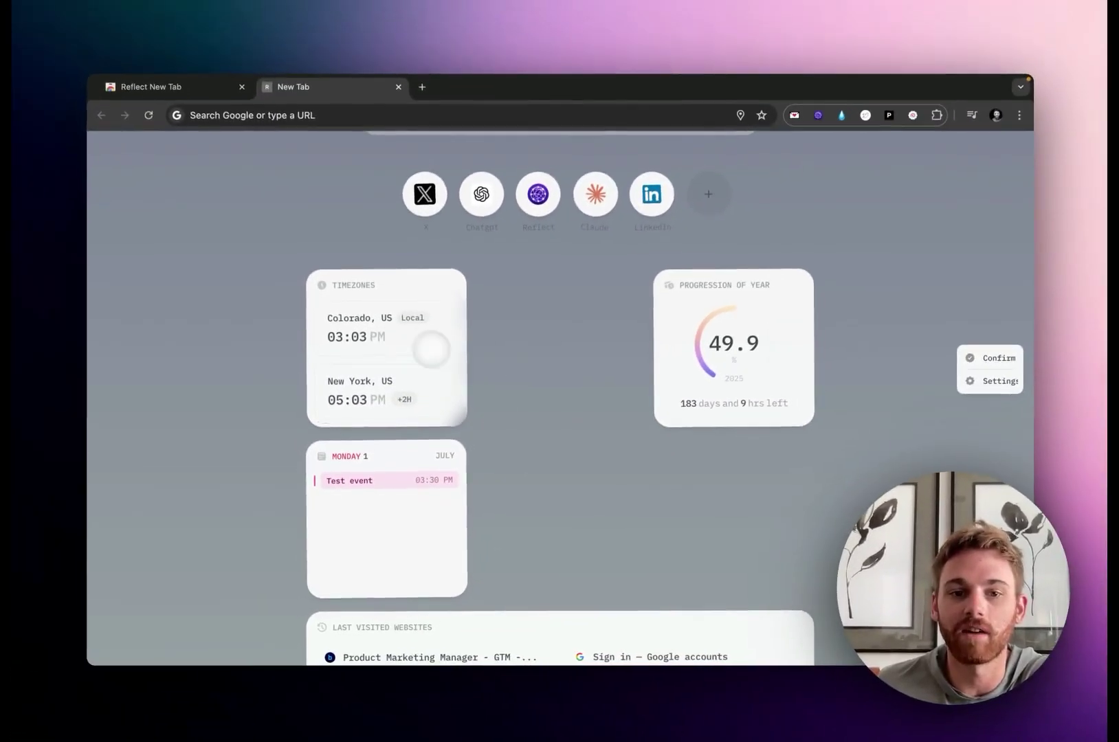
# Shrink Progression of Year to small and place it beside the Timezones widget
pyautogui.moveTo(431, 350); pyautogui.dragTo(576, 420)
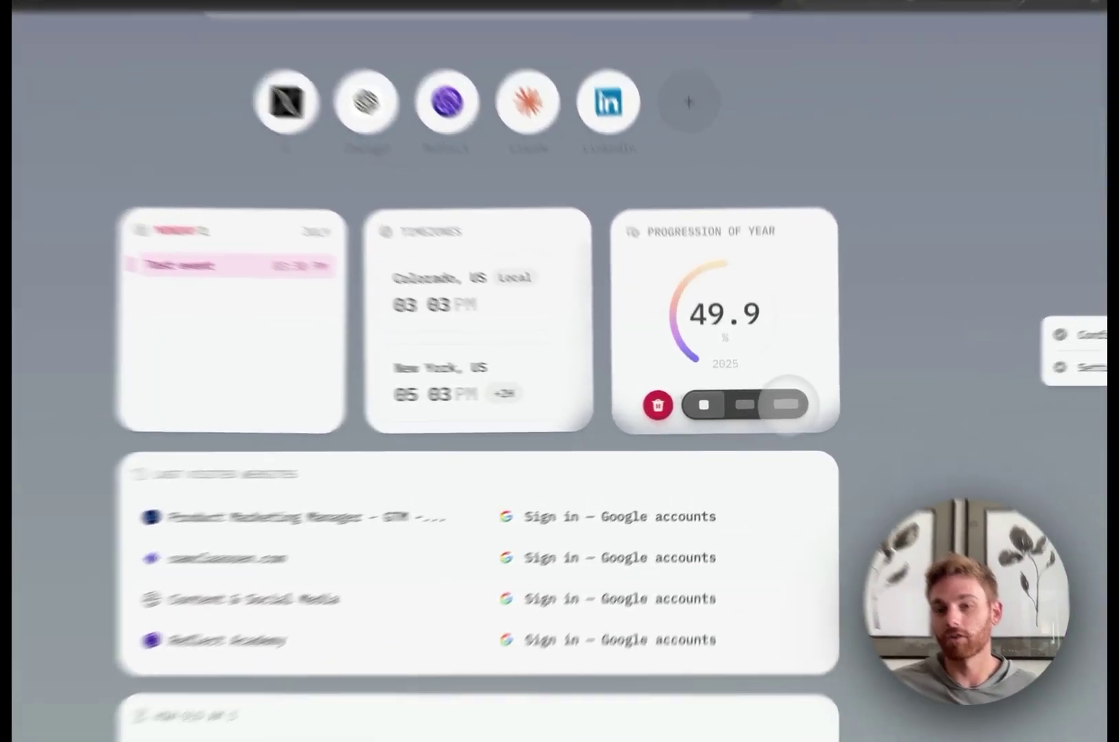
pyautogui.click(774, 409)
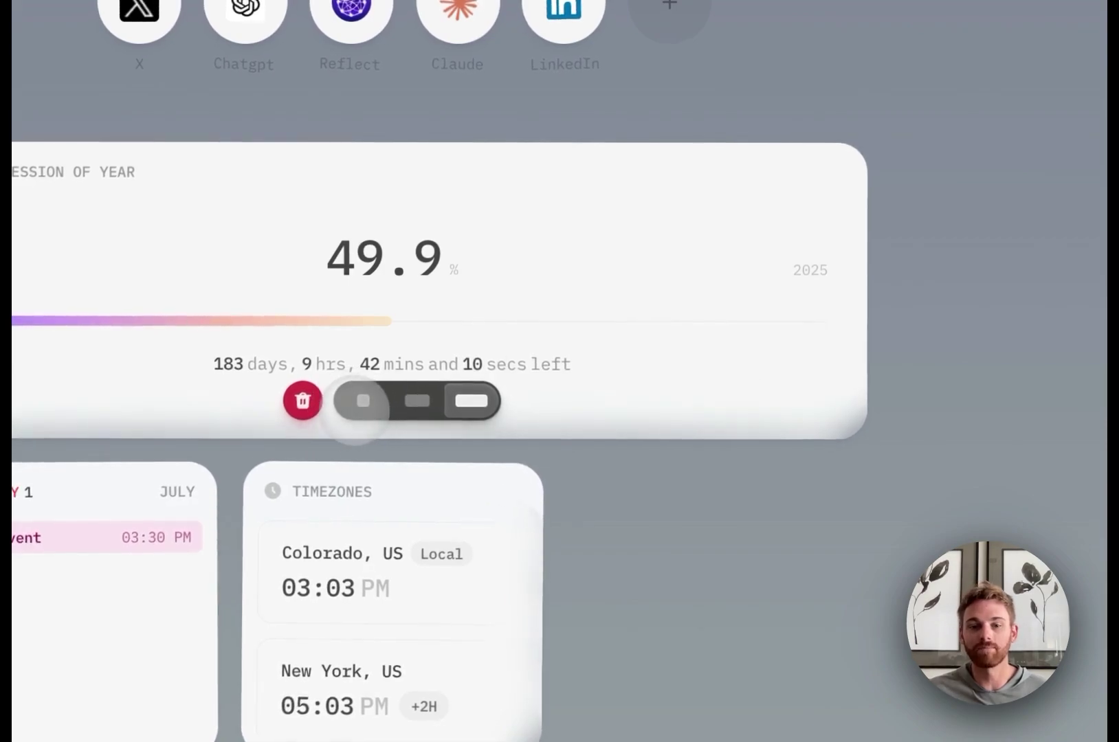
pyautogui.click(362, 401)
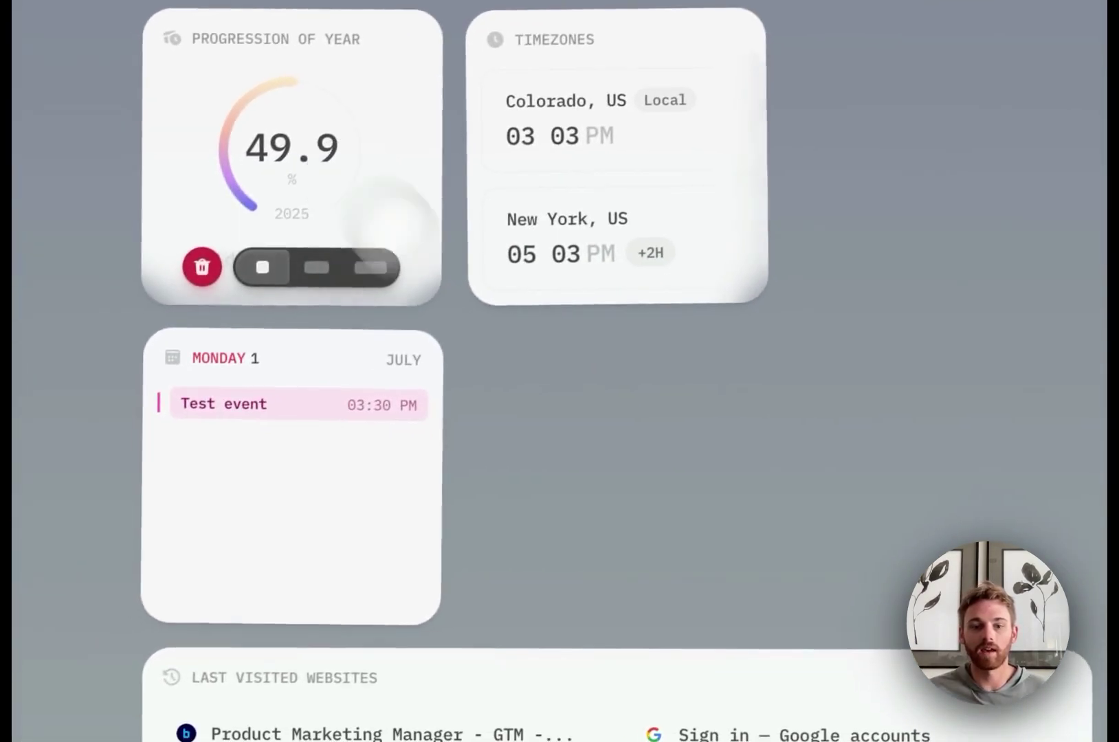
pyautogui.moveTo(162, 356); pyautogui.dragTo(485, 707)
pyautogui.moveTo(710, 575); pyautogui.dragTo(662, 504)
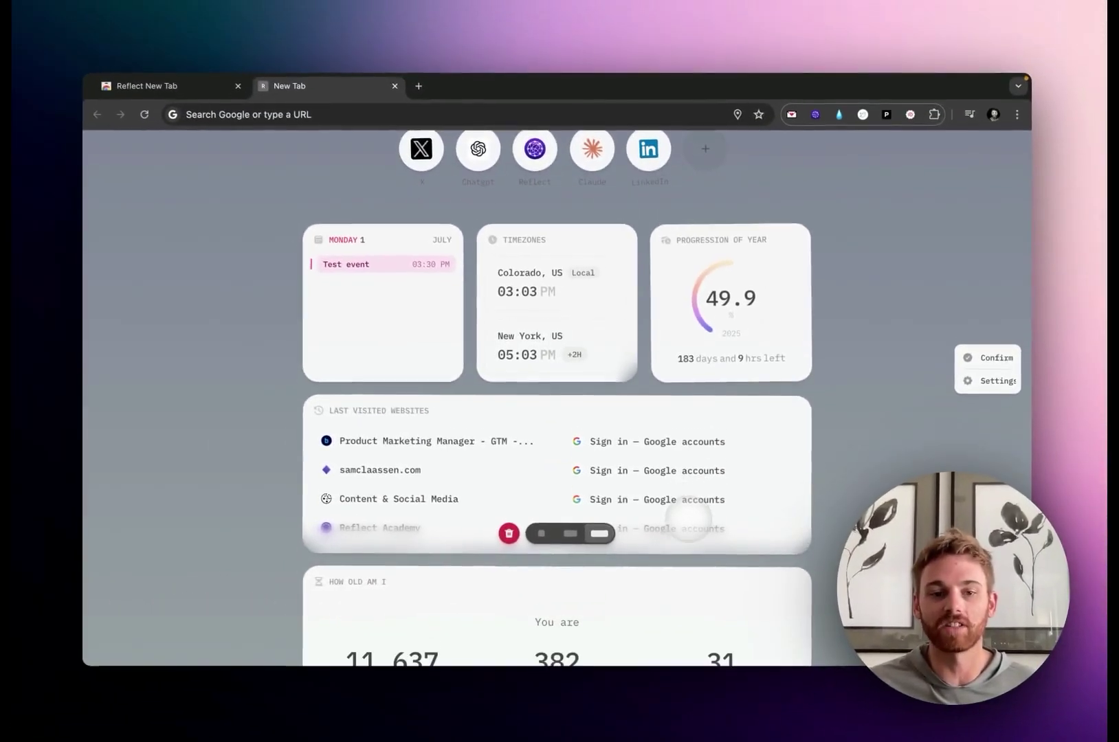
pyautogui.scroll(-1, 688, 517)
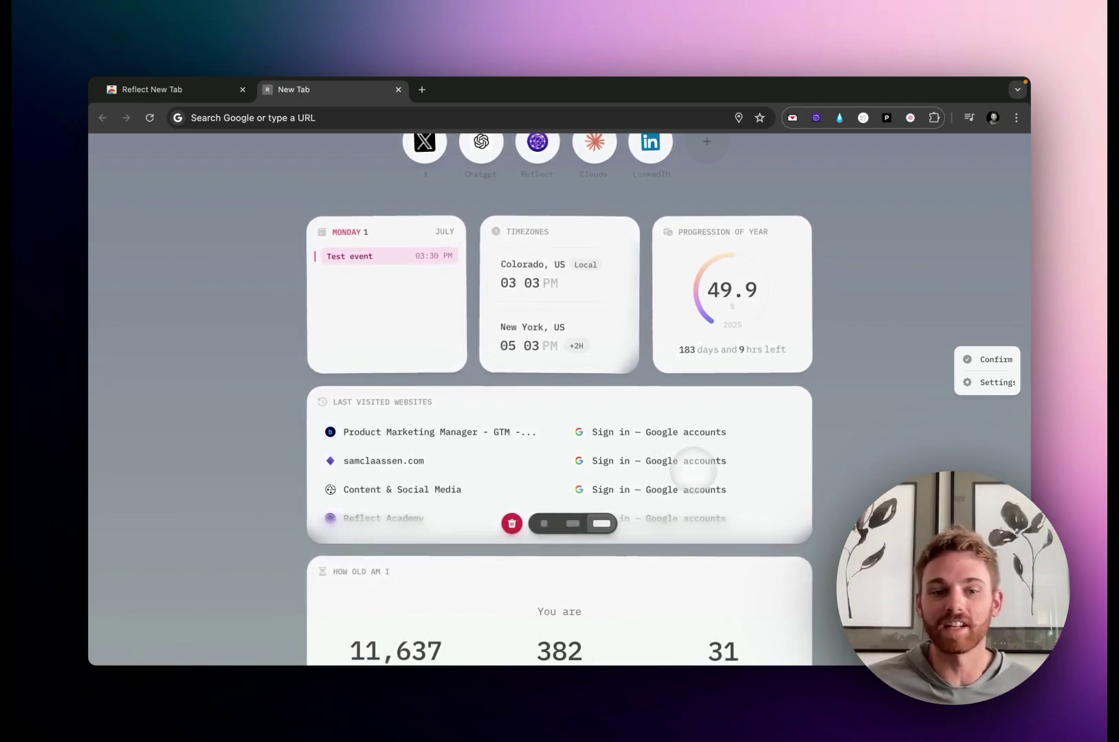
pyautogui.scroll(-5, 688, 475)
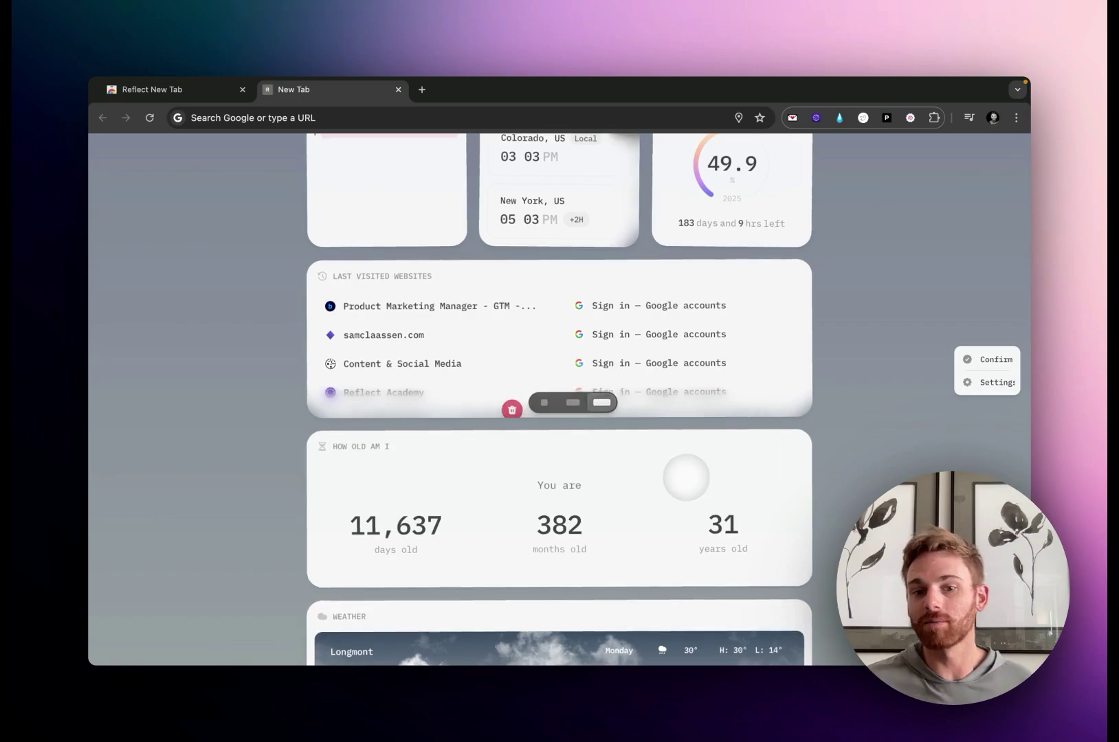
pyautogui.scroll(-2, 686, 477)
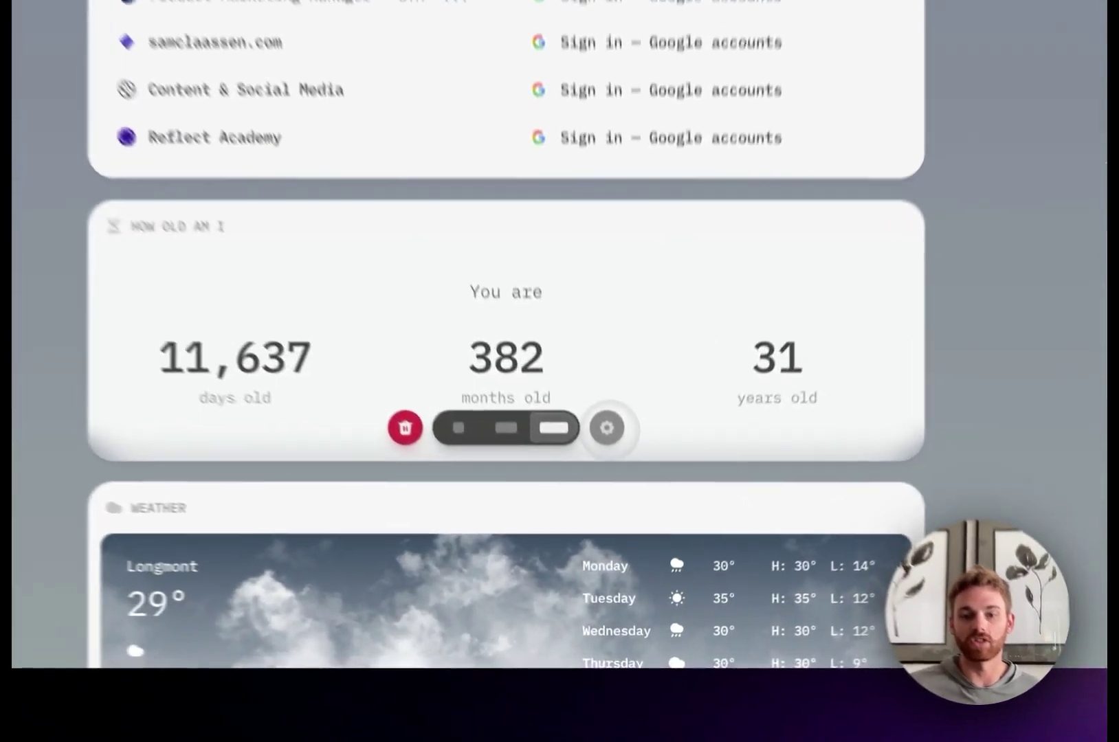
pyautogui.click(620, 521)
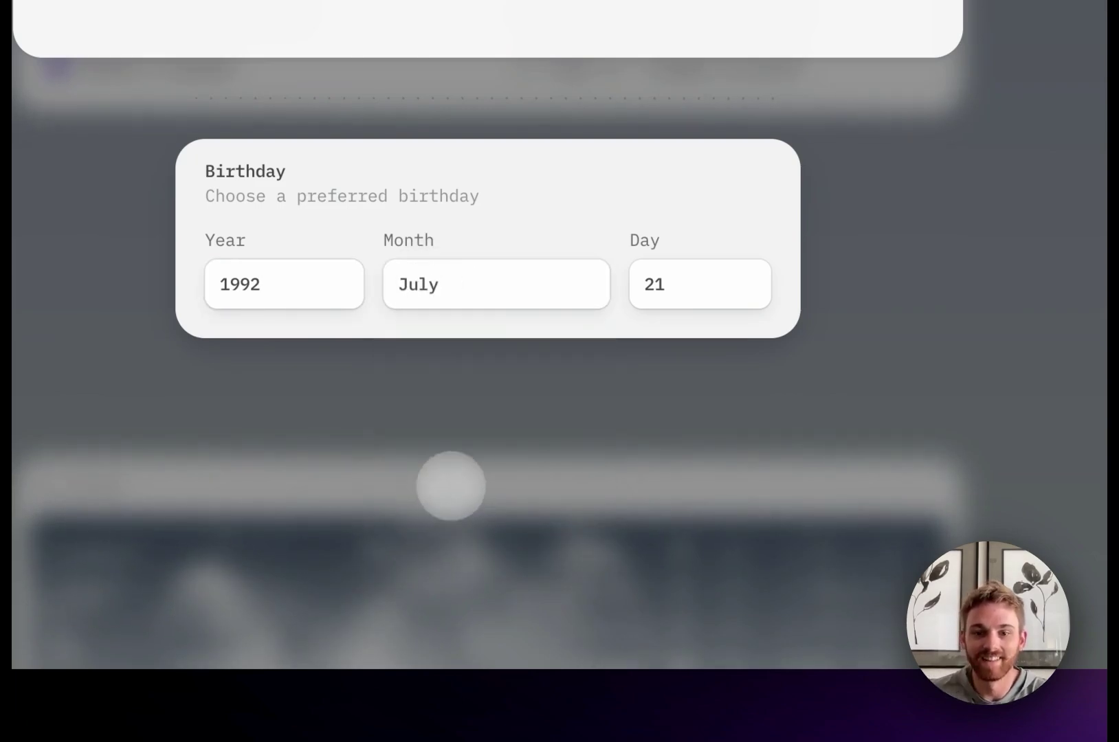
pyautogui.click(450, 485)
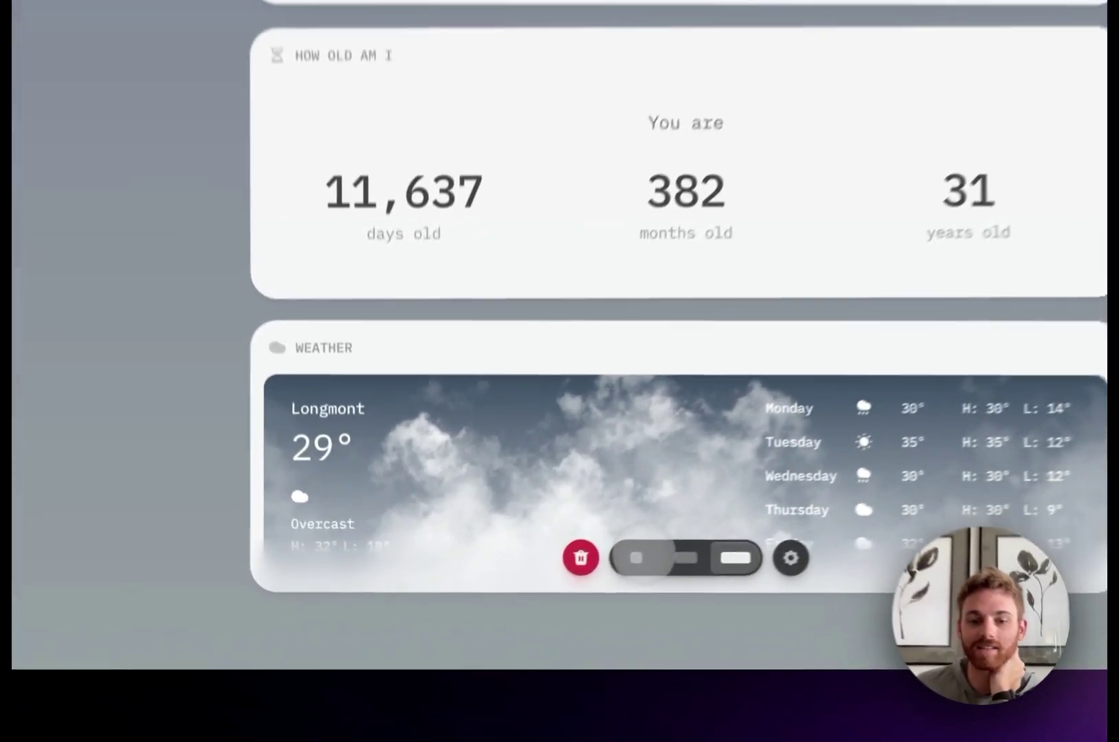
pyautogui.click(530, 601)
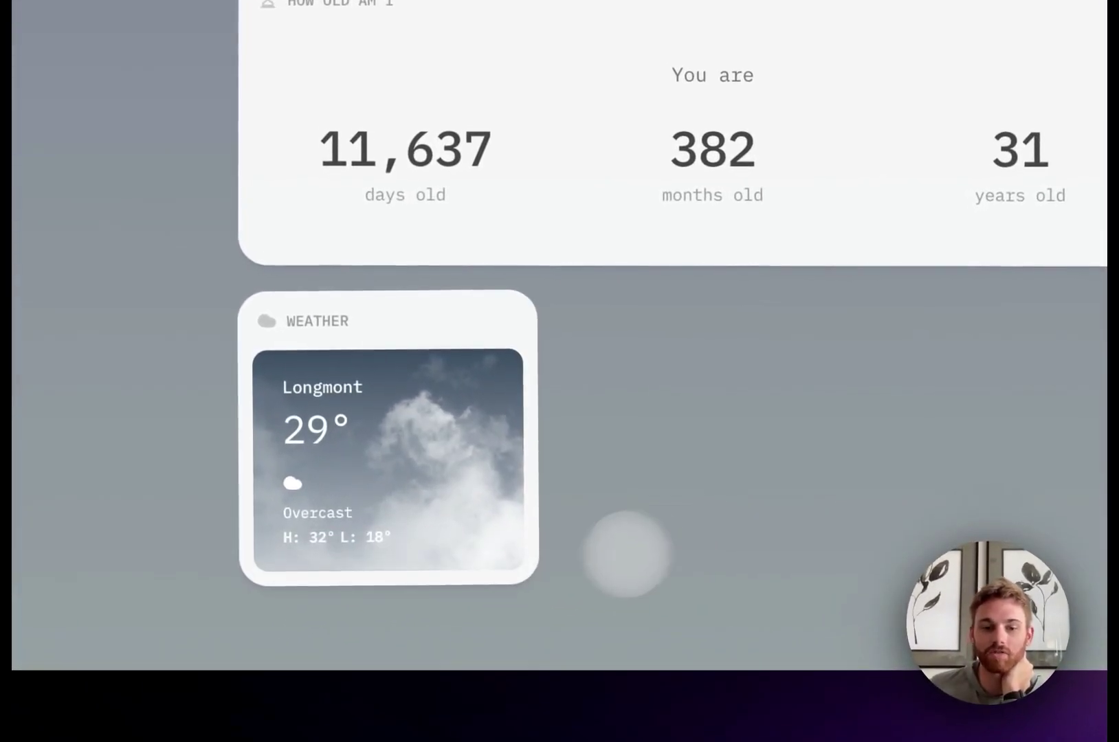
pyautogui.click(442, 548)
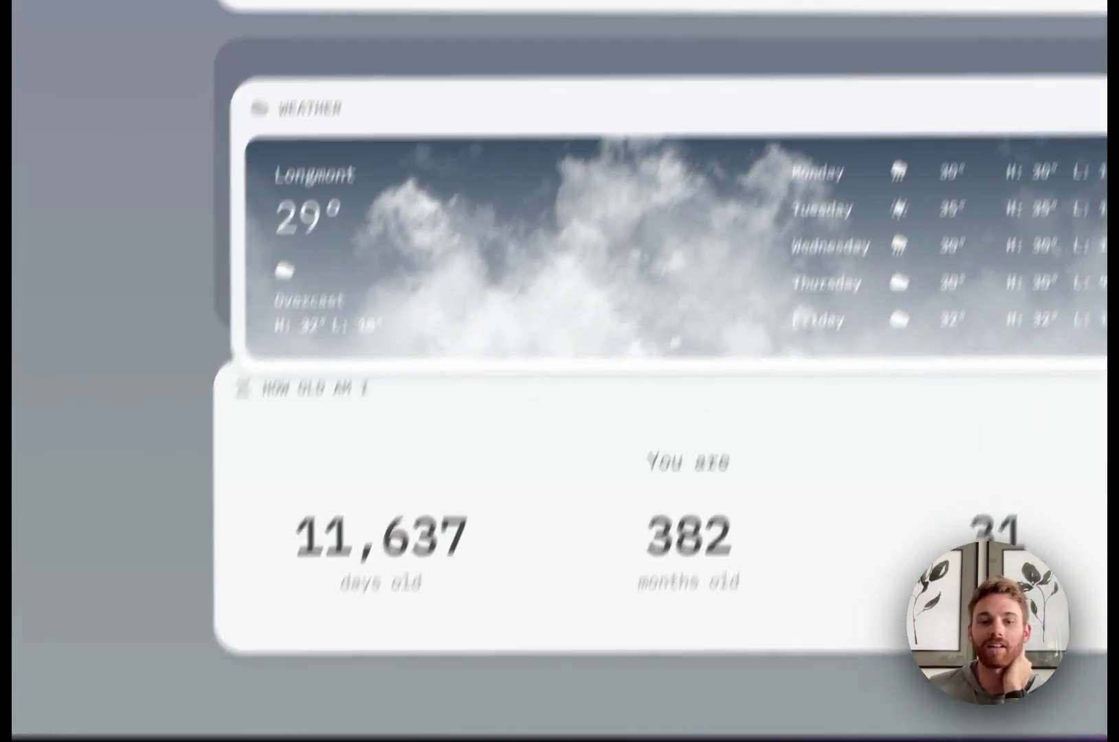
pyautogui.scroll(10, 557, 367)
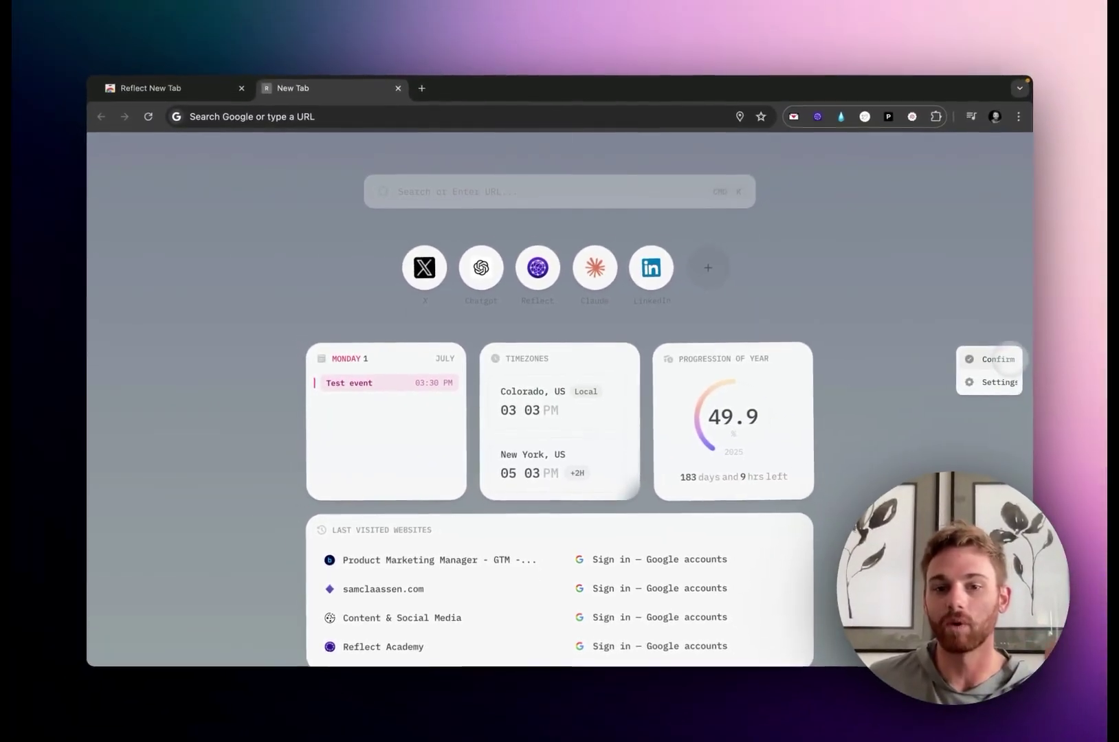
# Save the layout and apply Dark theme, Rounded font and the purple-to-pink gradient background
pyautogui.click(1021, 357)
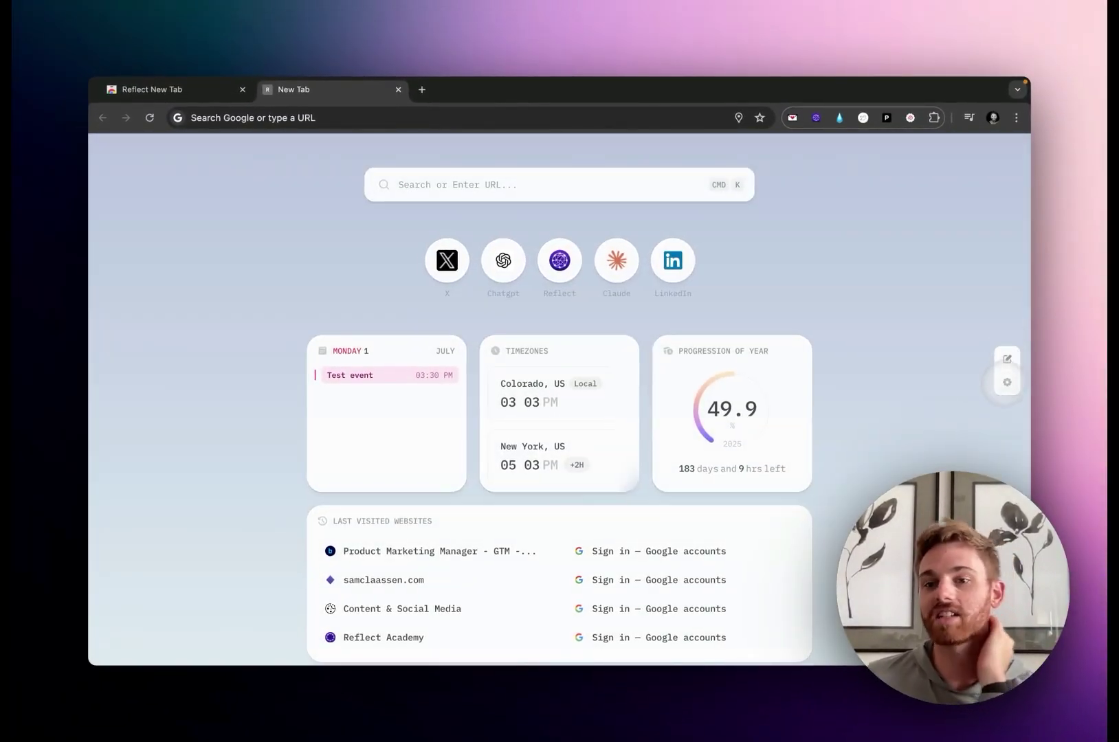
pyautogui.click(1007, 383)
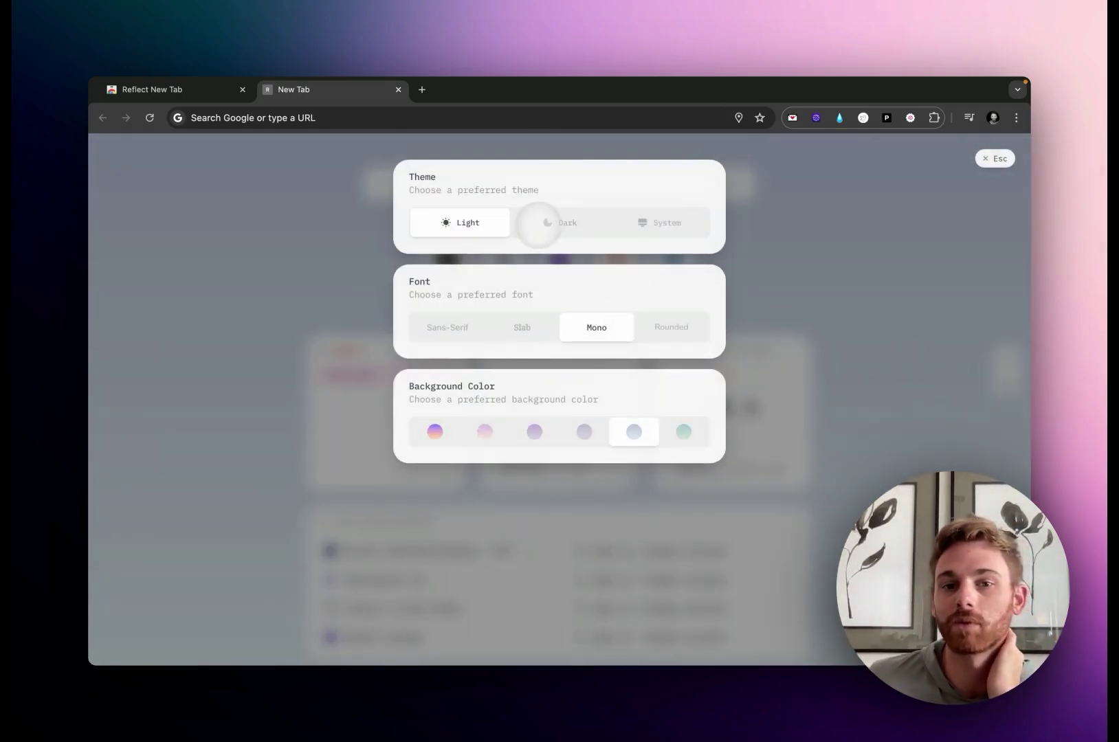
pyautogui.click(555, 223)
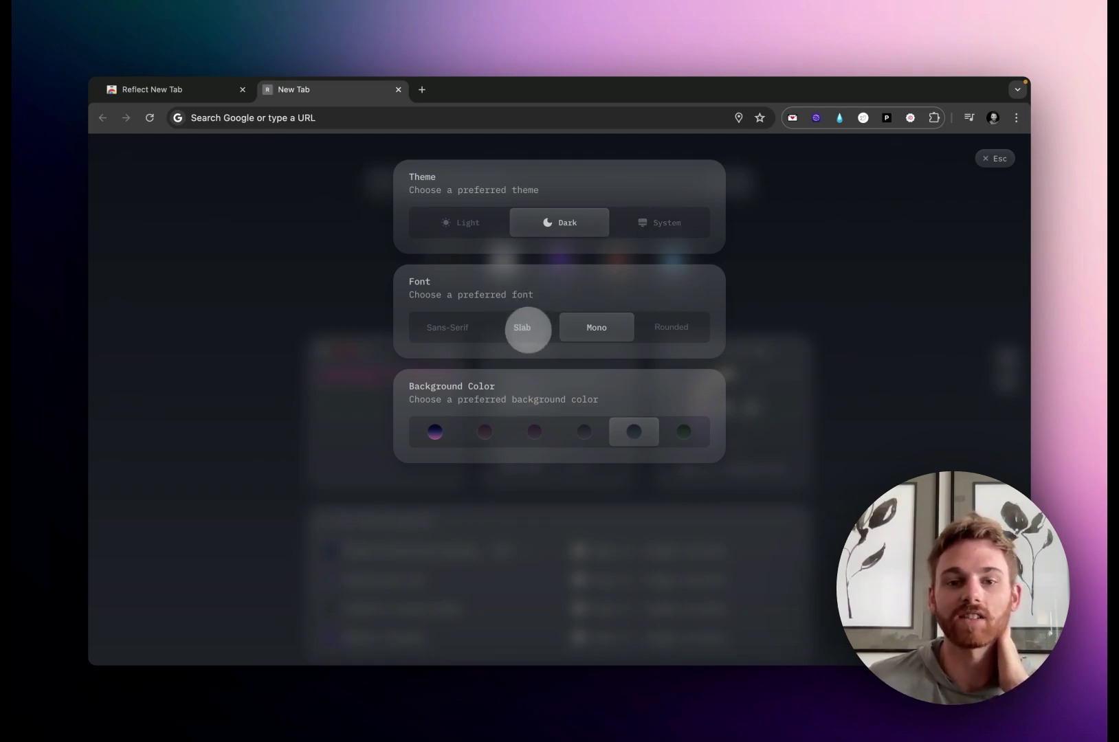
pyautogui.click(528, 328)
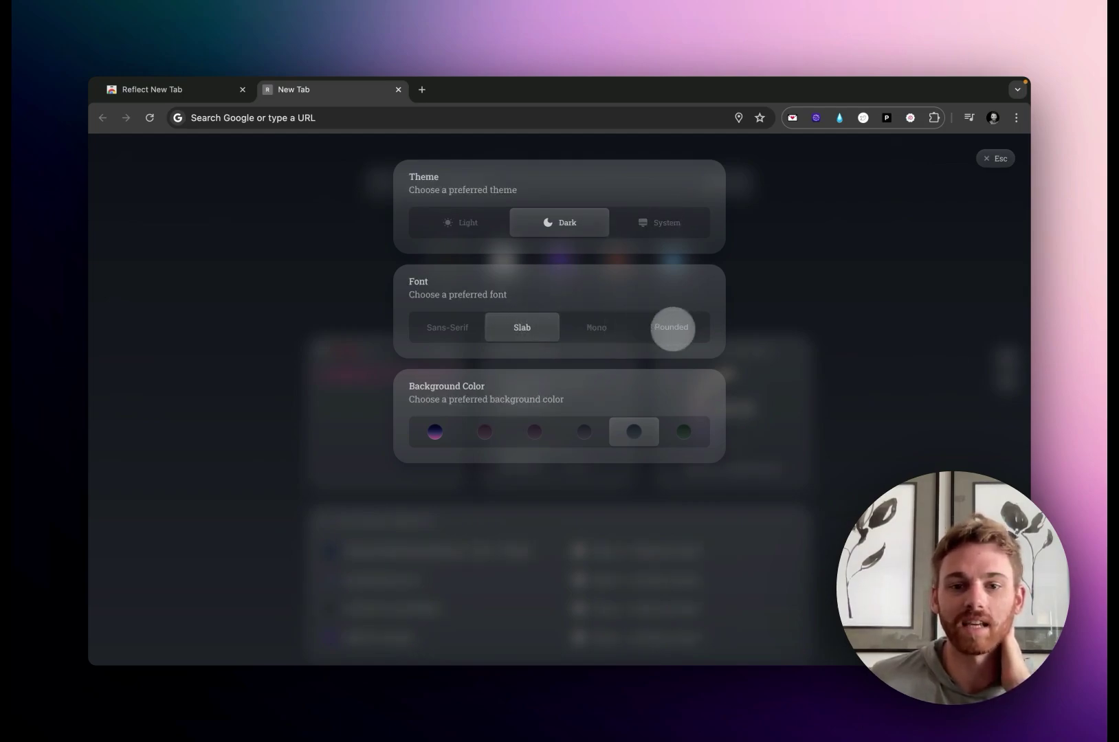
pyautogui.click(671, 328)
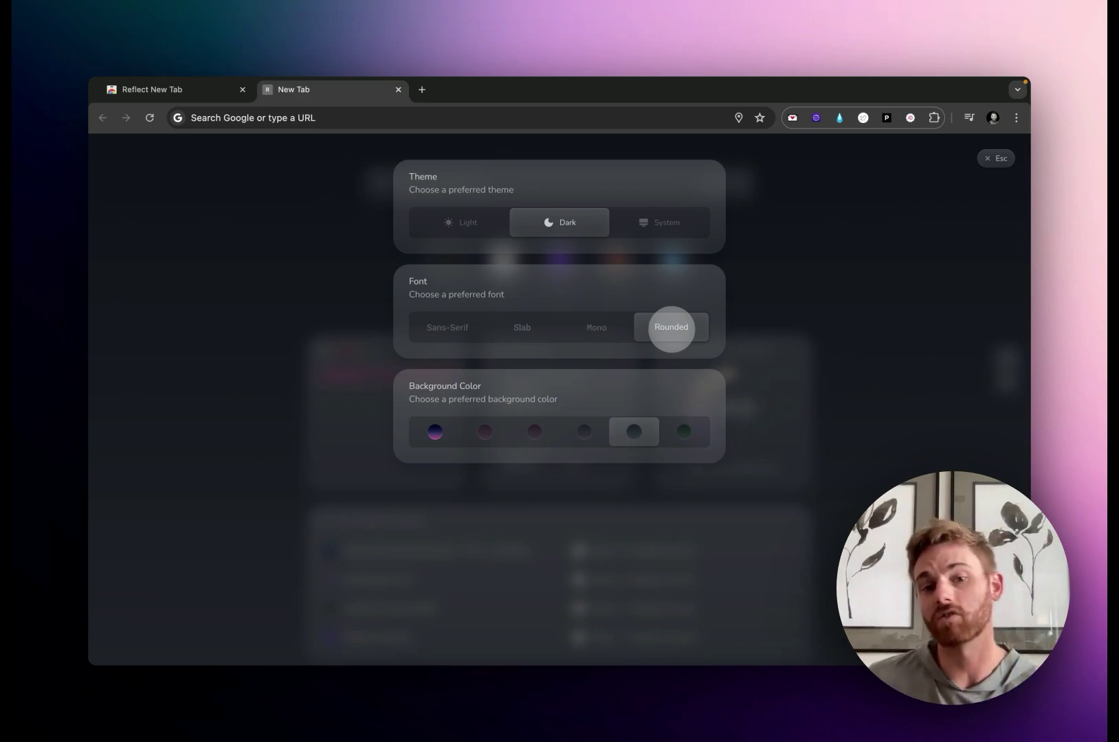
pyautogui.click(433, 431)
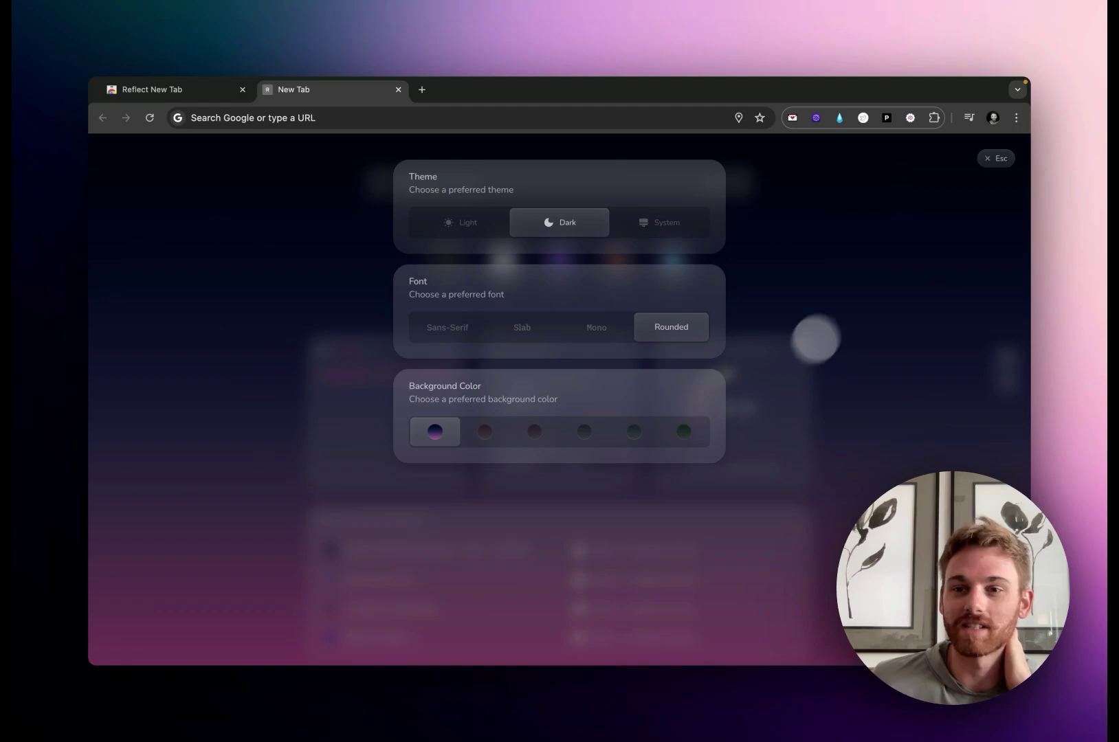
pyautogui.click(994, 159)
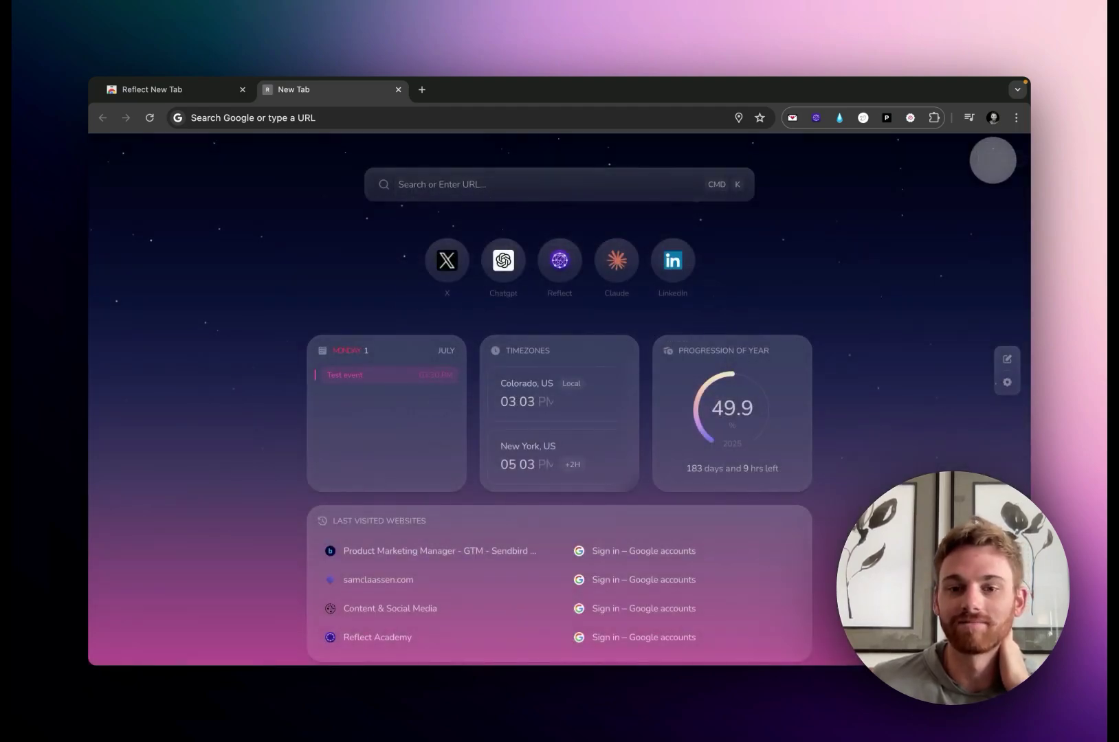